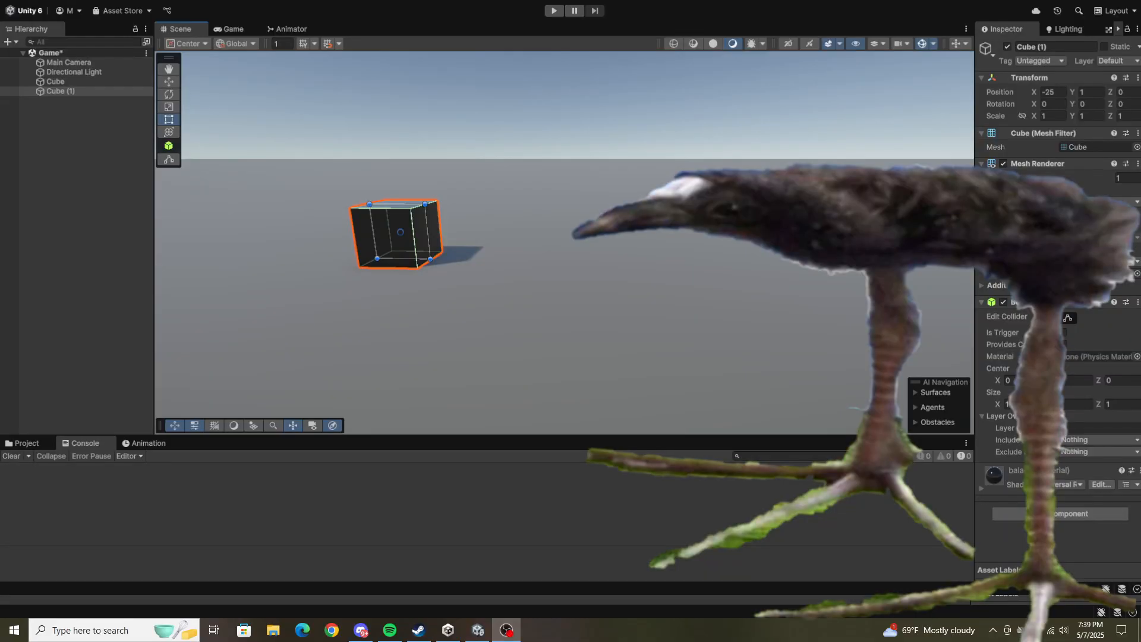
Step: Move the small black cube across the ground to X -18 and stretch it to a Z scale of 10
click(868, 258)
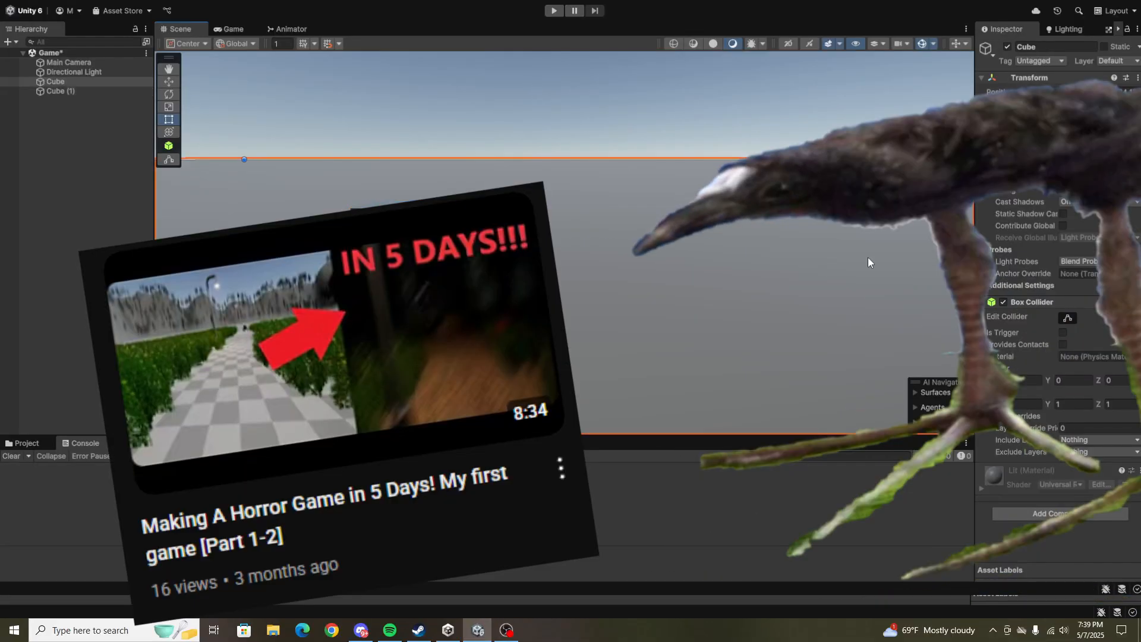
right_drag(868, 258, 850, 299)
key(s)
key(a)
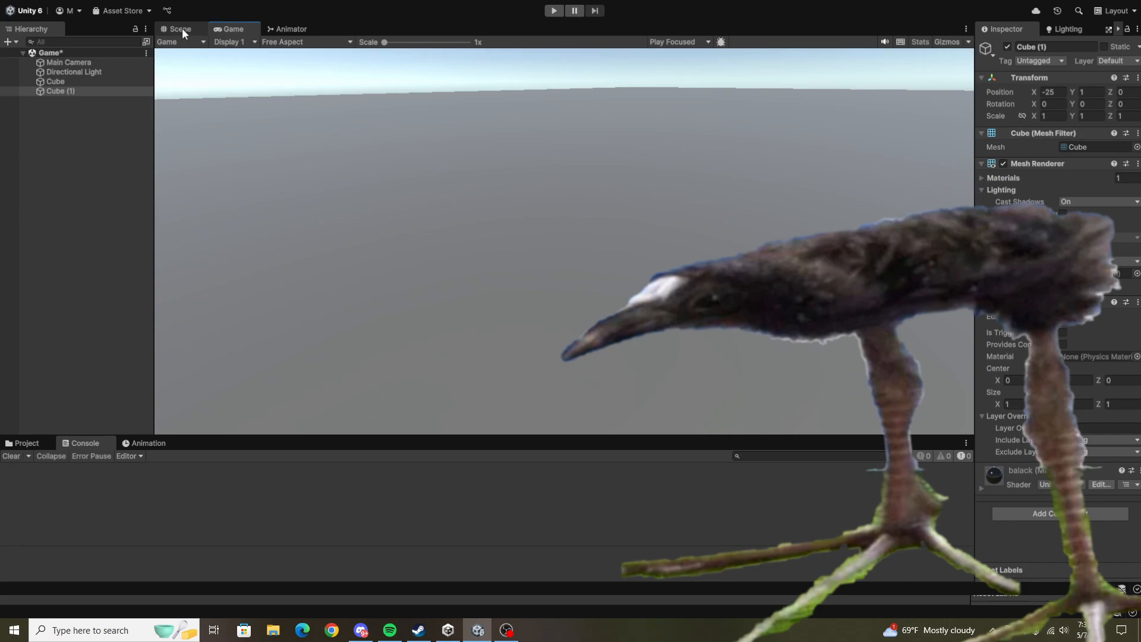
key(a)
right_drag(464, 131, 644, 255)
key(s)
click(232, 29)
click(192, 28)
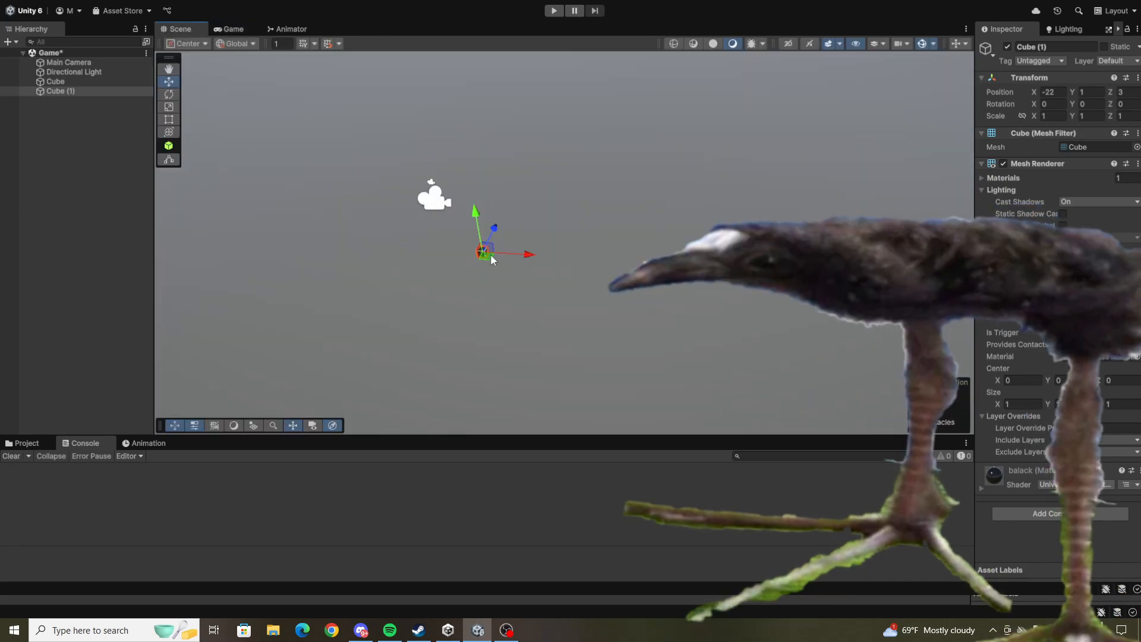
drag(490, 255, 534, 229)
right_drag(498, 203, 428, 179)
key(w)
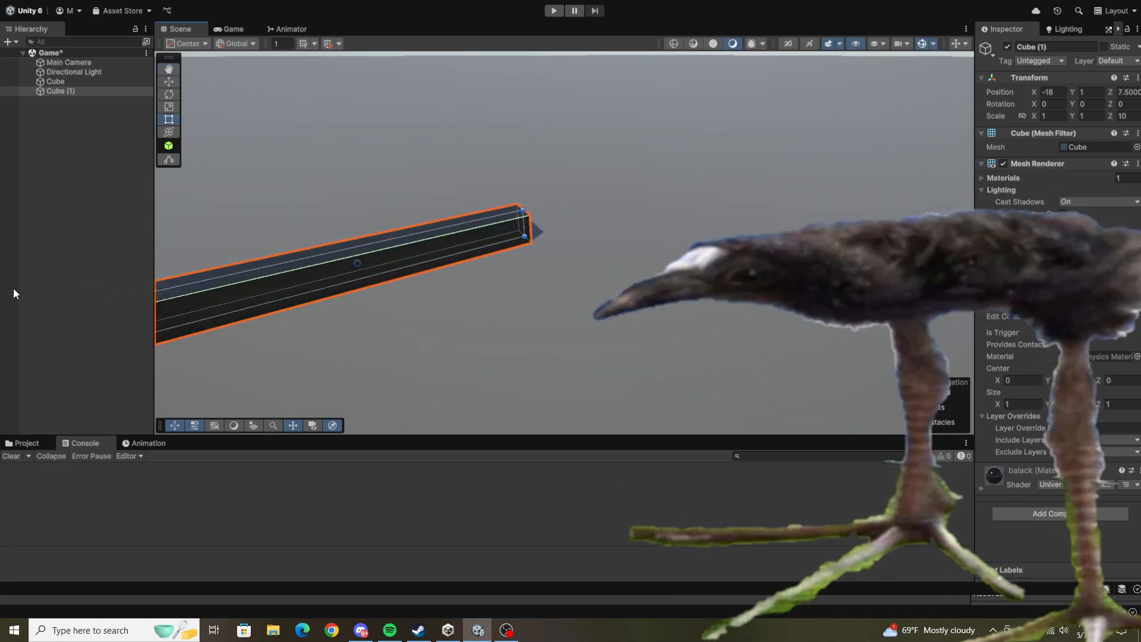
Step: Try to stretch the black wall cube much farther along Z, and undo the stretch
drag(13, 288, 983, 320)
right_drag(505, 154, 589, 132)
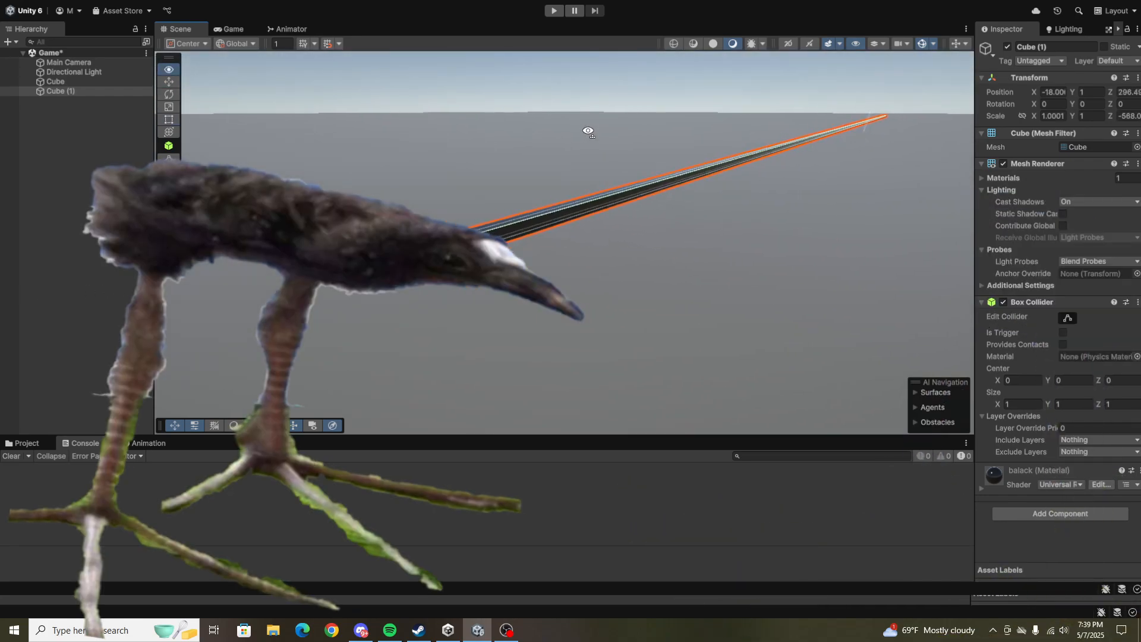
key(ctrl+z)
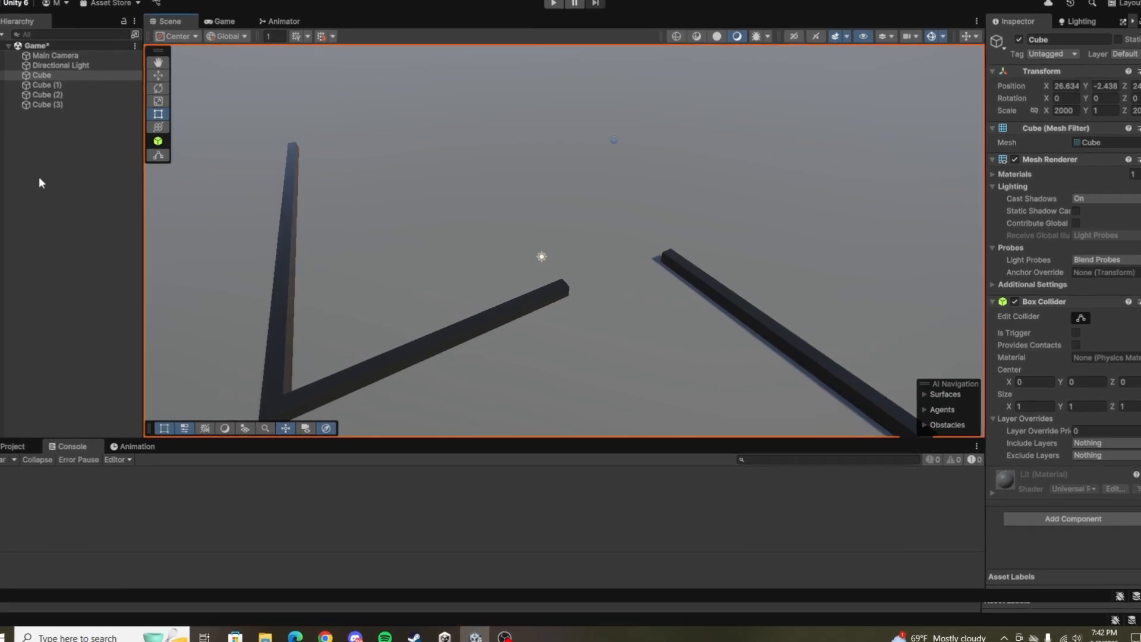
Step: Extend the open end of the Cube (3) wall toward the opposite wall to close the gap
click(41, 101)
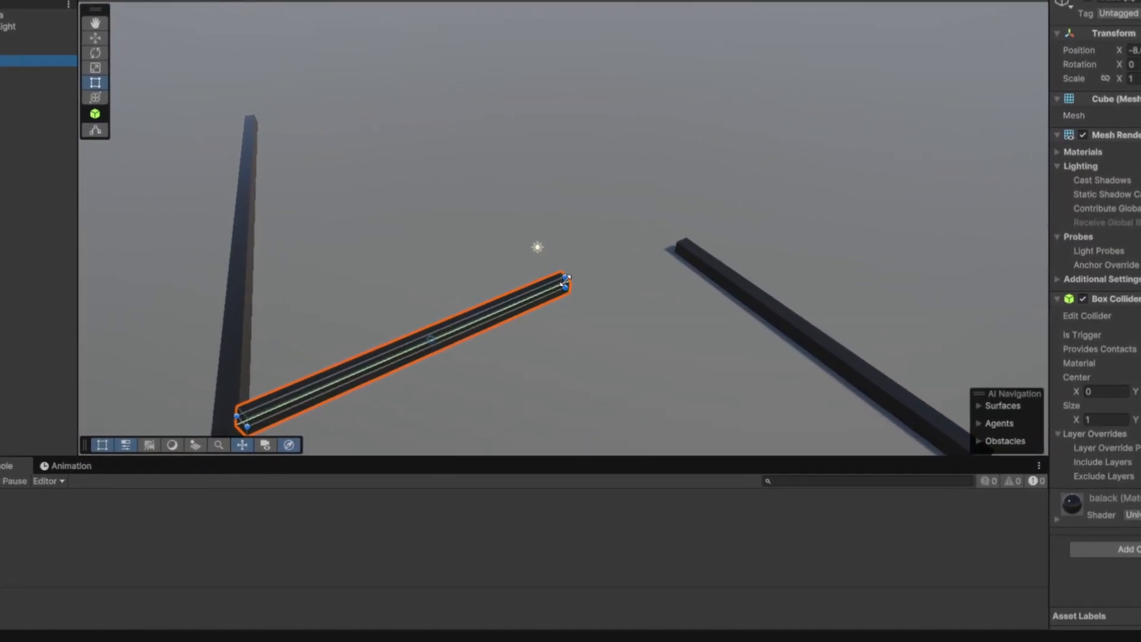
right_drag(565, 284, 483, 298)
key(w)
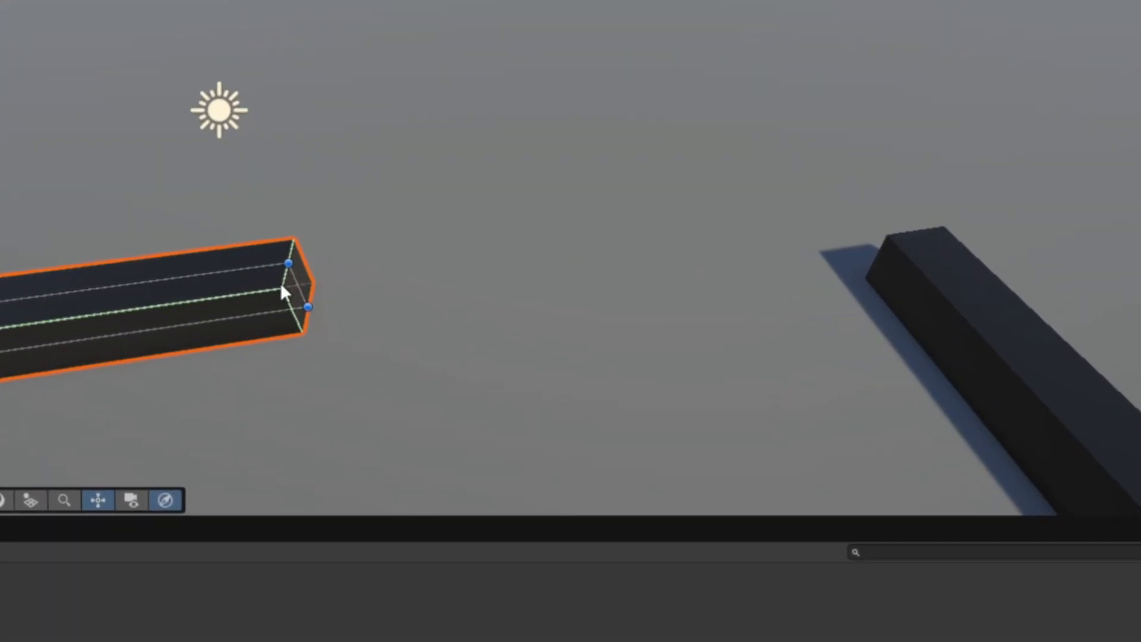
drag(321, 291, 1028, 151)
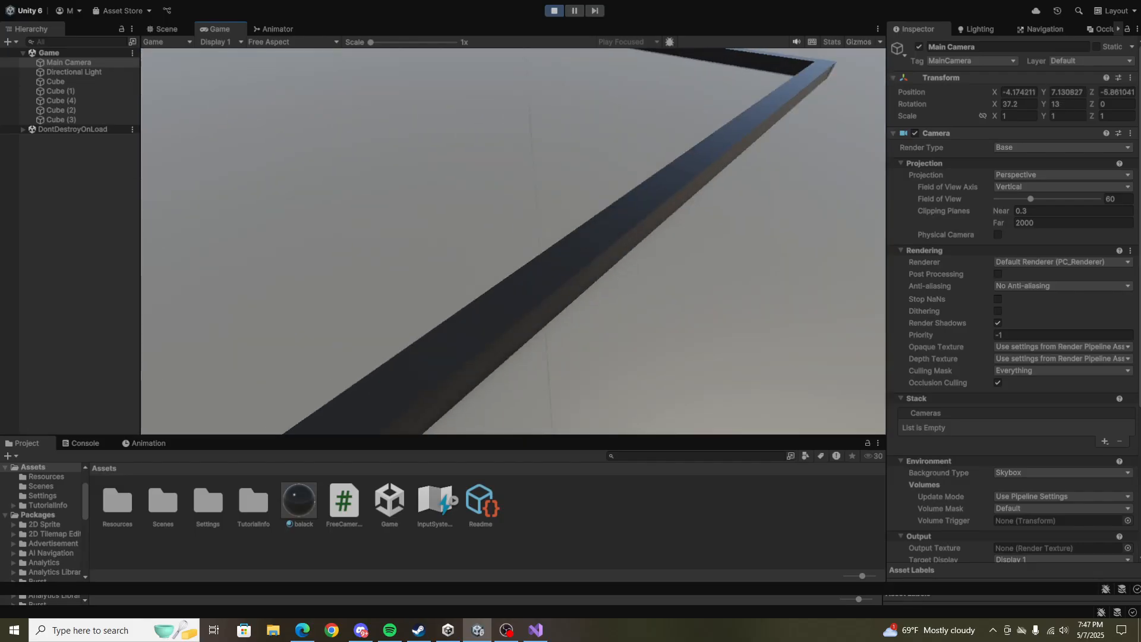
Step: Fly the free camera around the walled arena in the running game to check its horizontal and vertical movement
key(s)
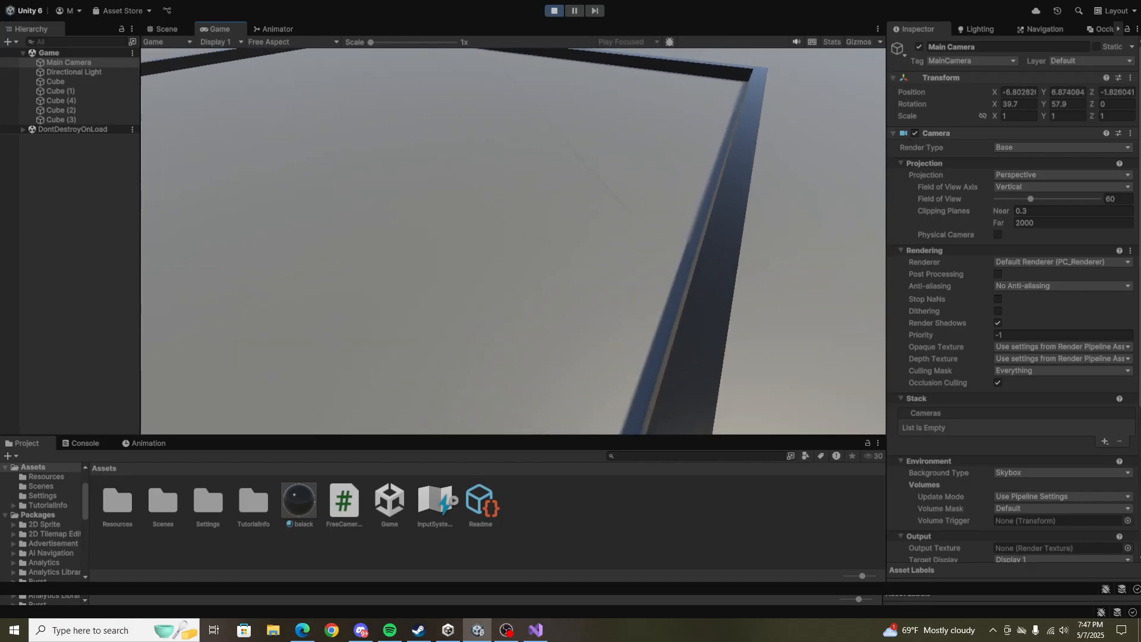
key(a)
key(w)
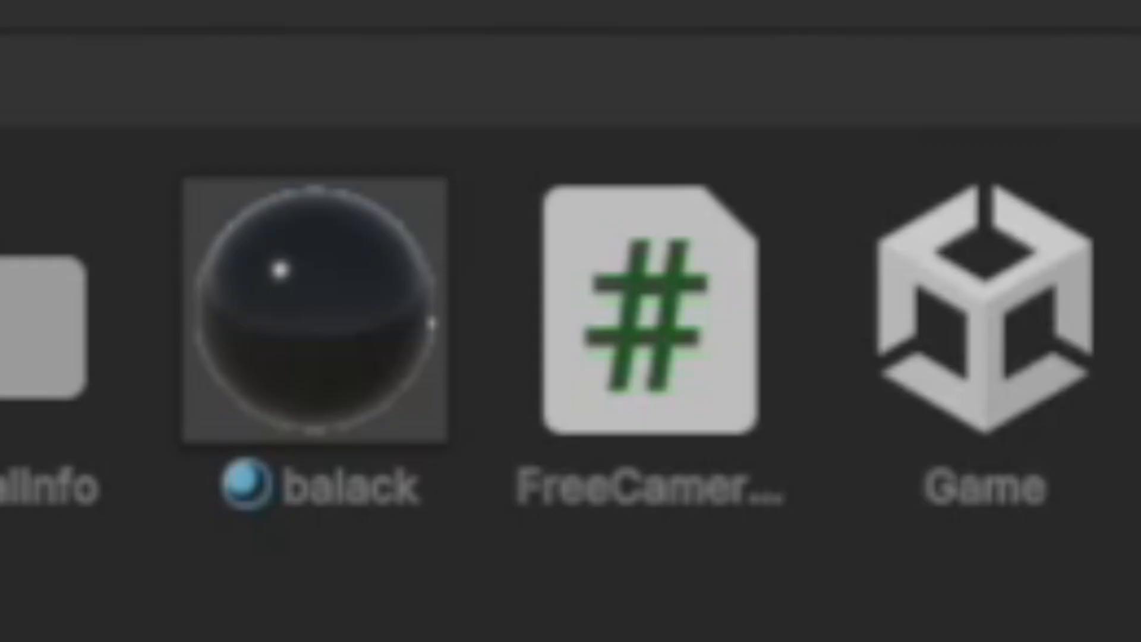
key(w)
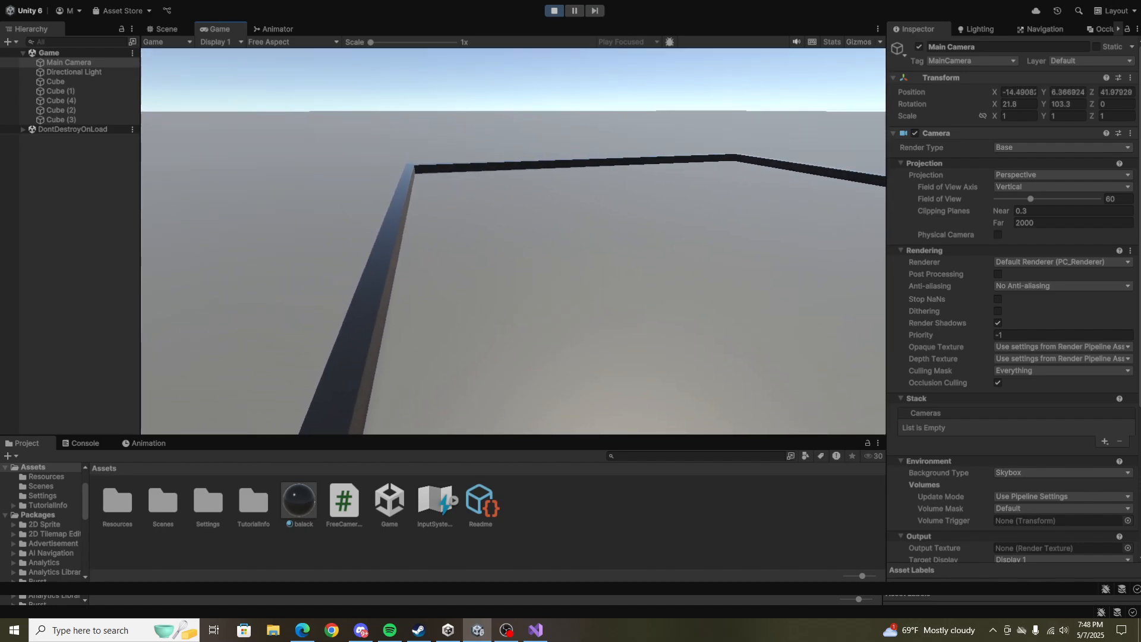
key(q)
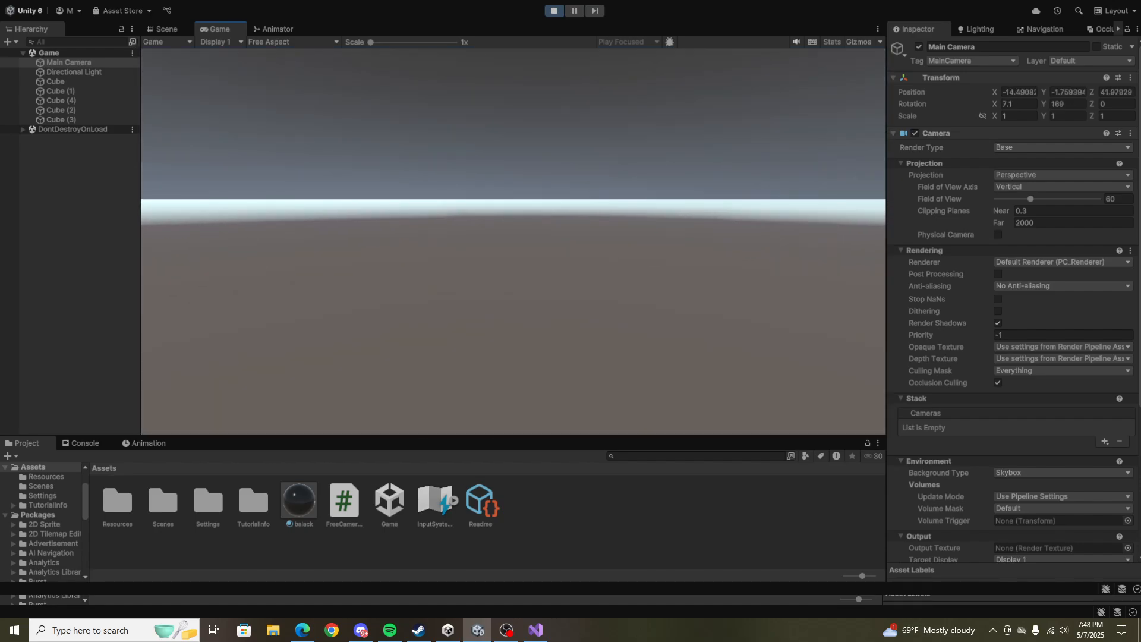
key(e)
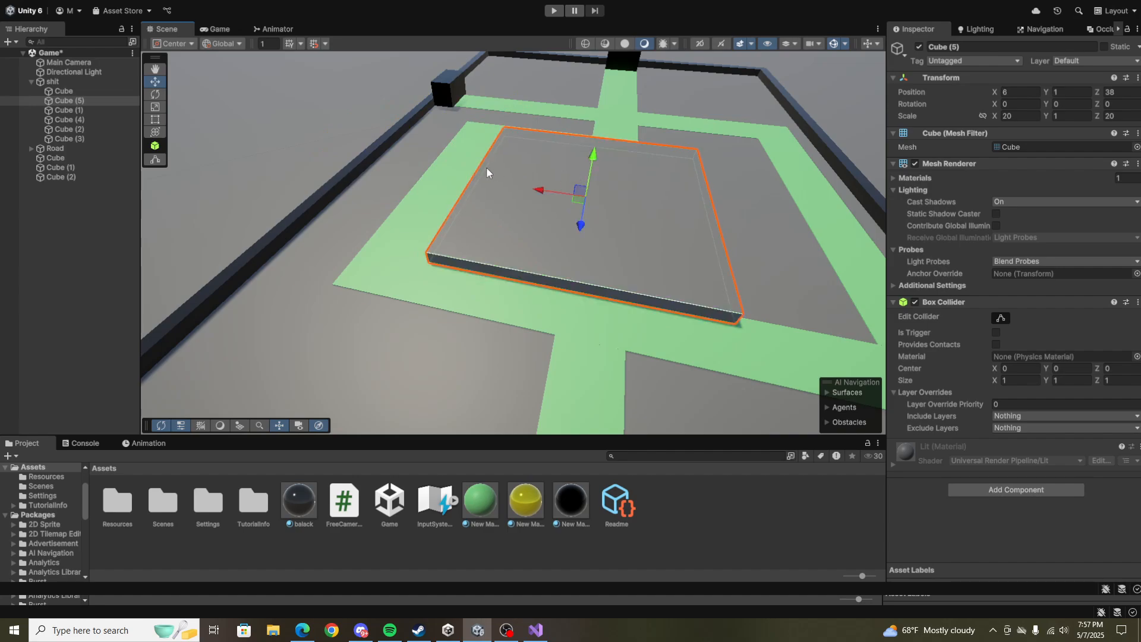
Step: Shorten the raised platform Cube (5) between the green roads to a Z scale of about 16
right_drag(487, 167, 530, 231)
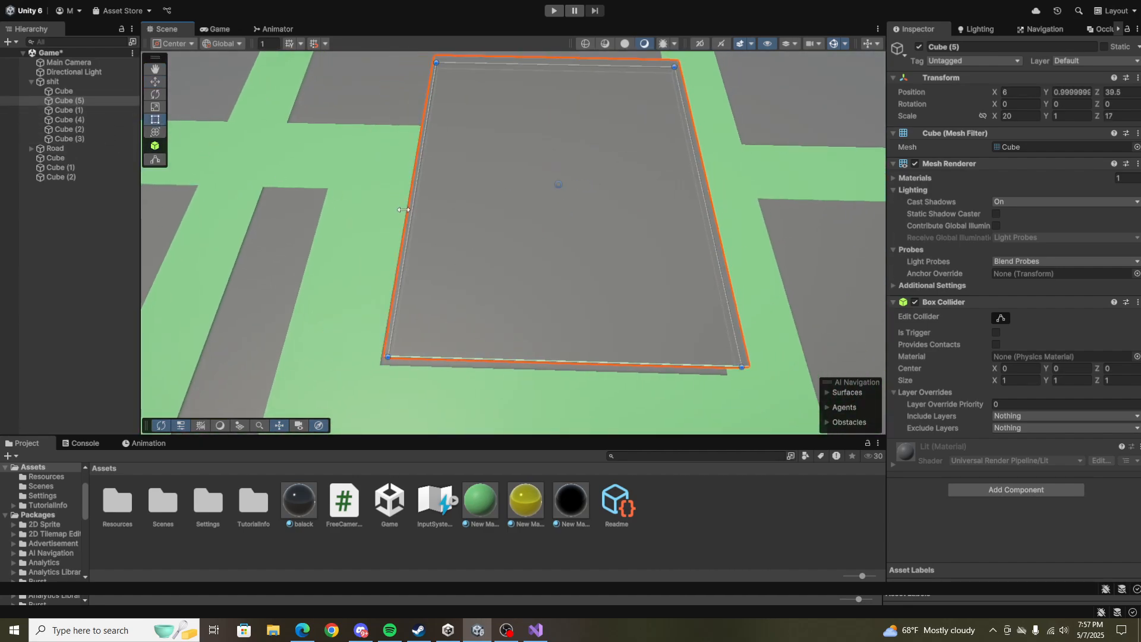
mouse_move(403, 209)
right_down()
mouse_move(452, 226)
mouse_move(456, 216)
mouse_move(409, 195)
right_up()
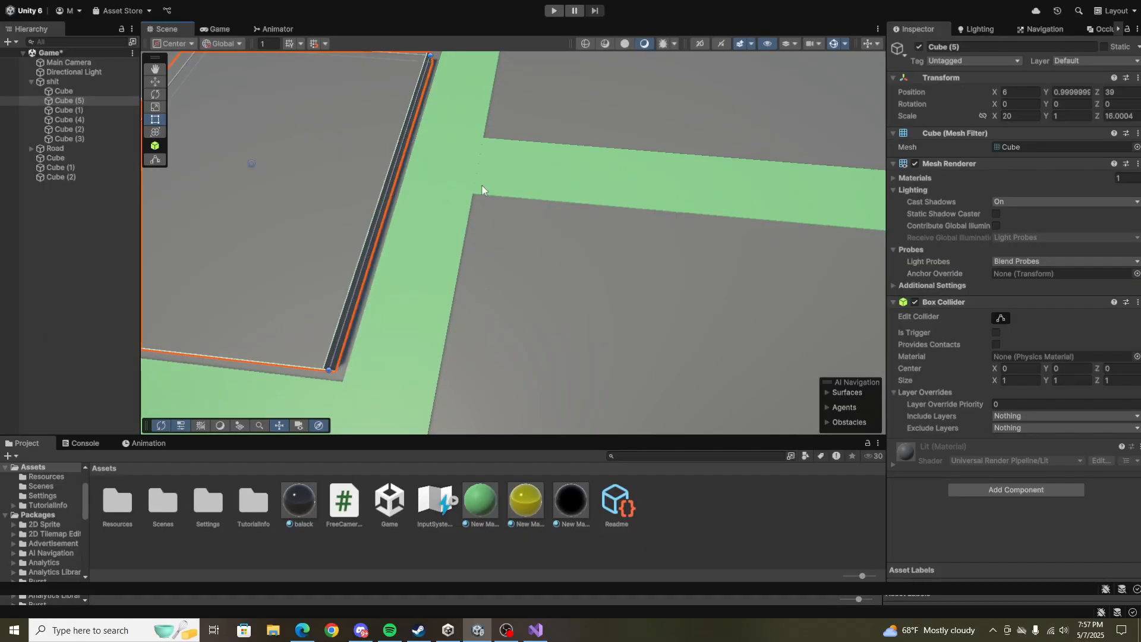
key(f)
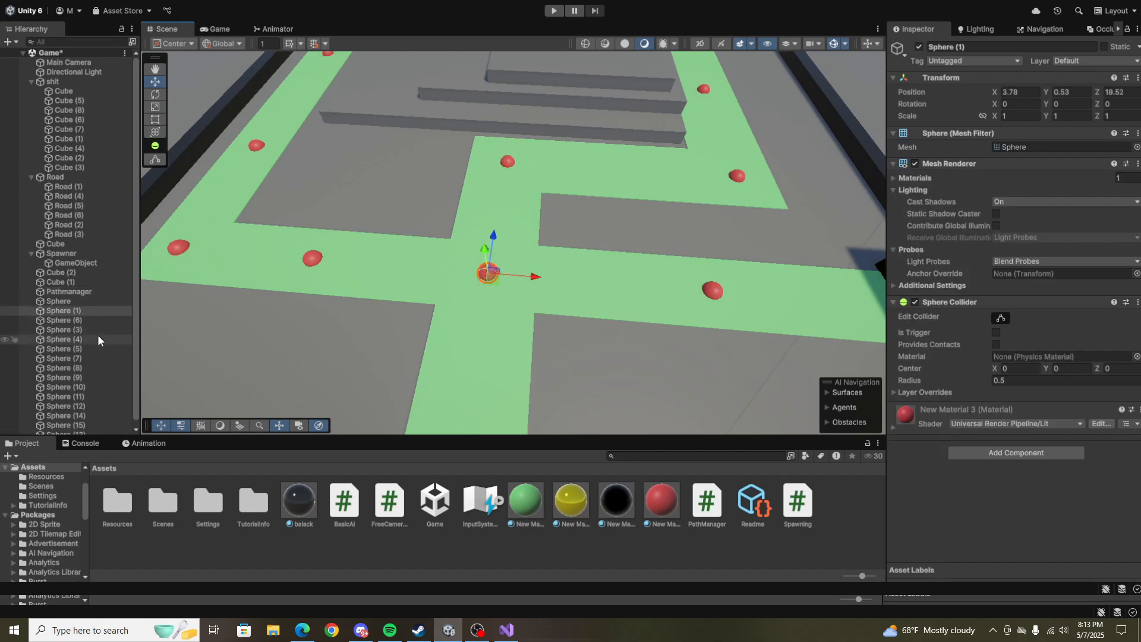
Step: Assign Sphere (15) as the split path of waypoint Element 1 on the Pathmanager
click(98, 294)
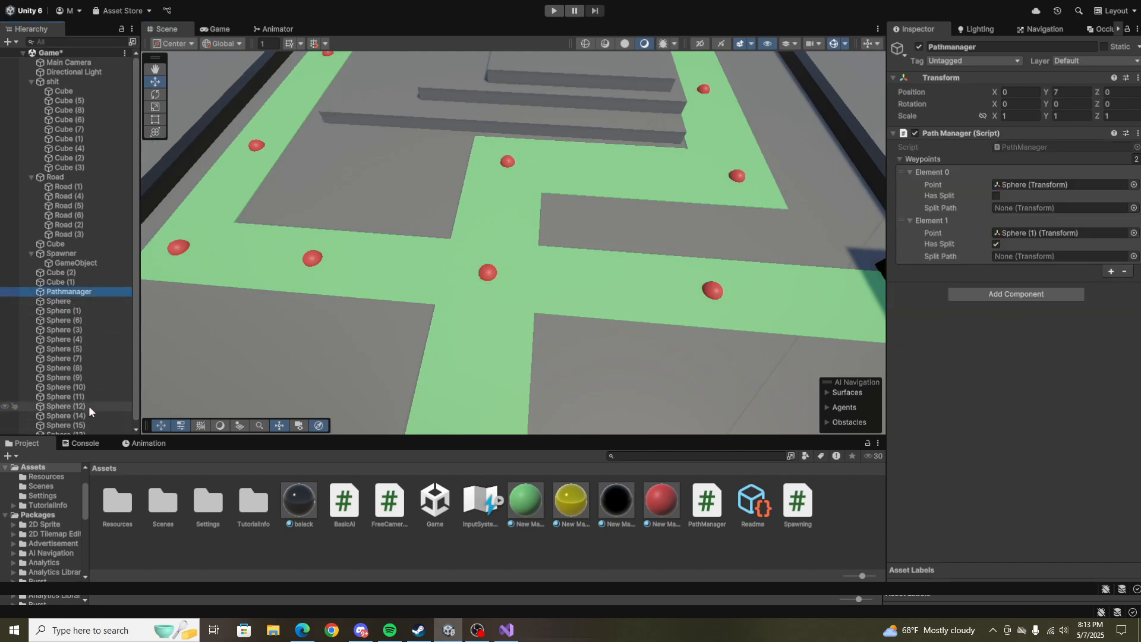
click(88, 424)
drag(88, 423, 1029, 222)
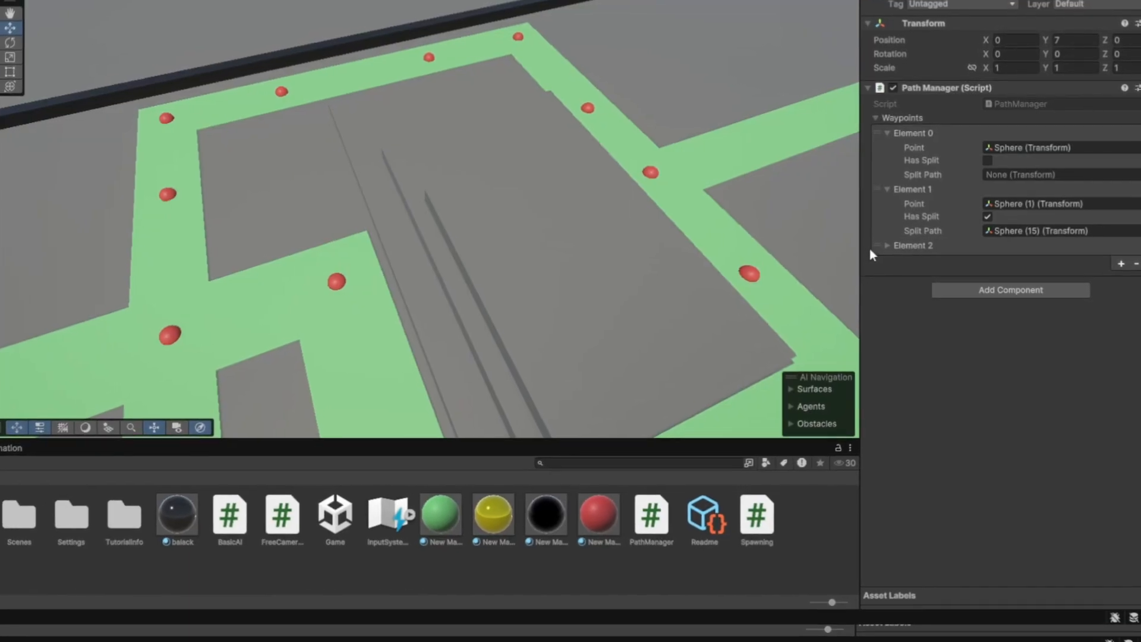
Step: Turn off Has Split for waypoint Element 2 and assign another path sphere as its point
click(869, 249)
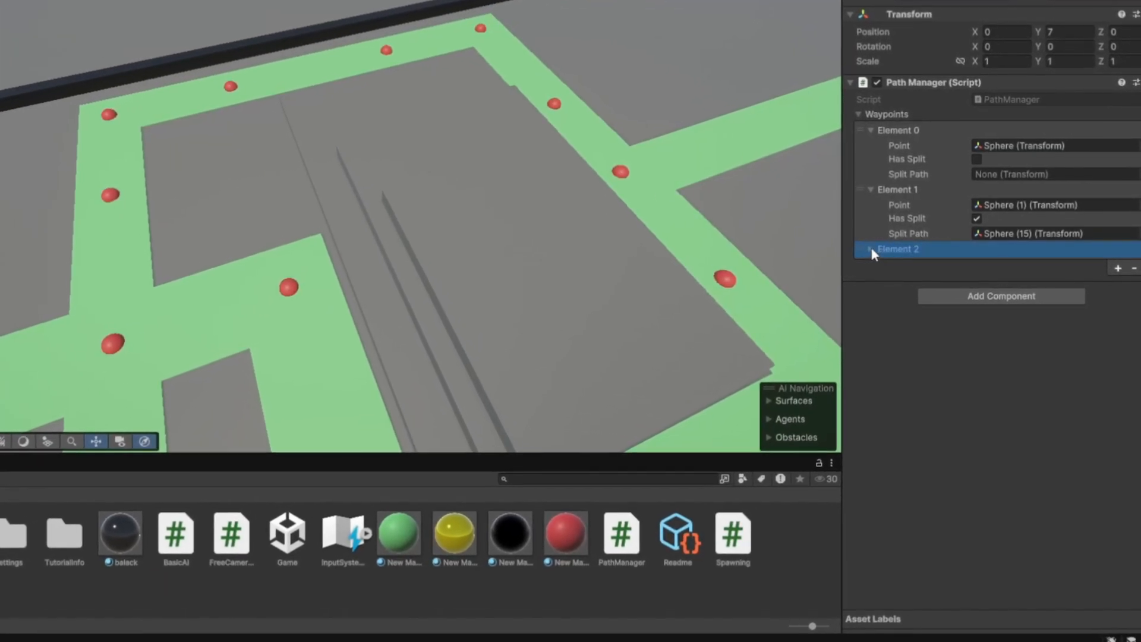
click(870, 249)
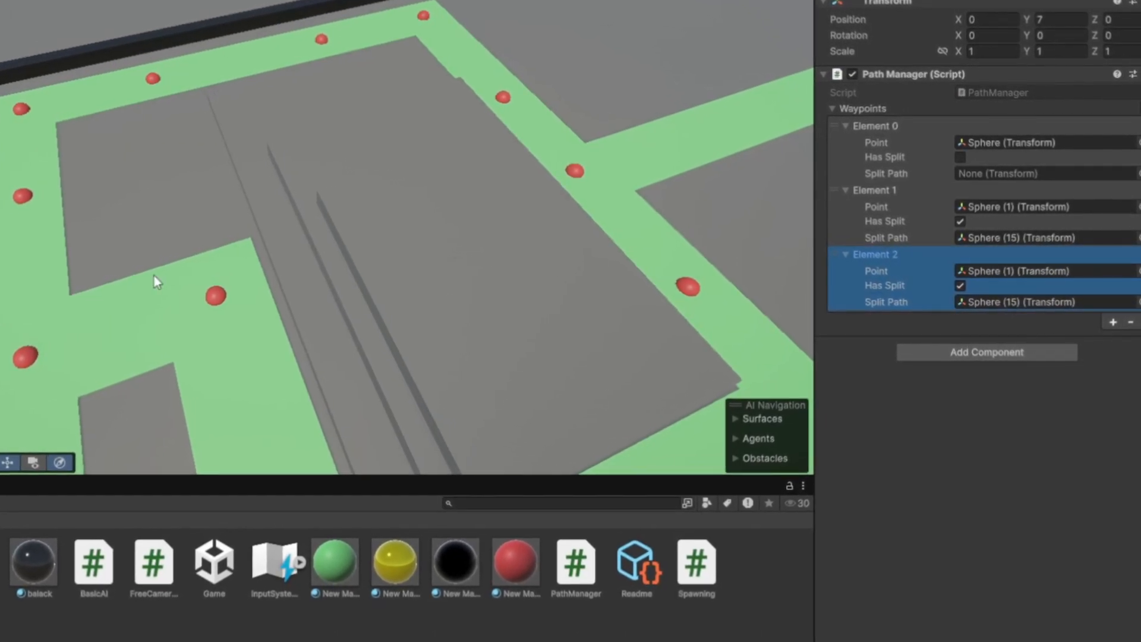
click(960, 285)
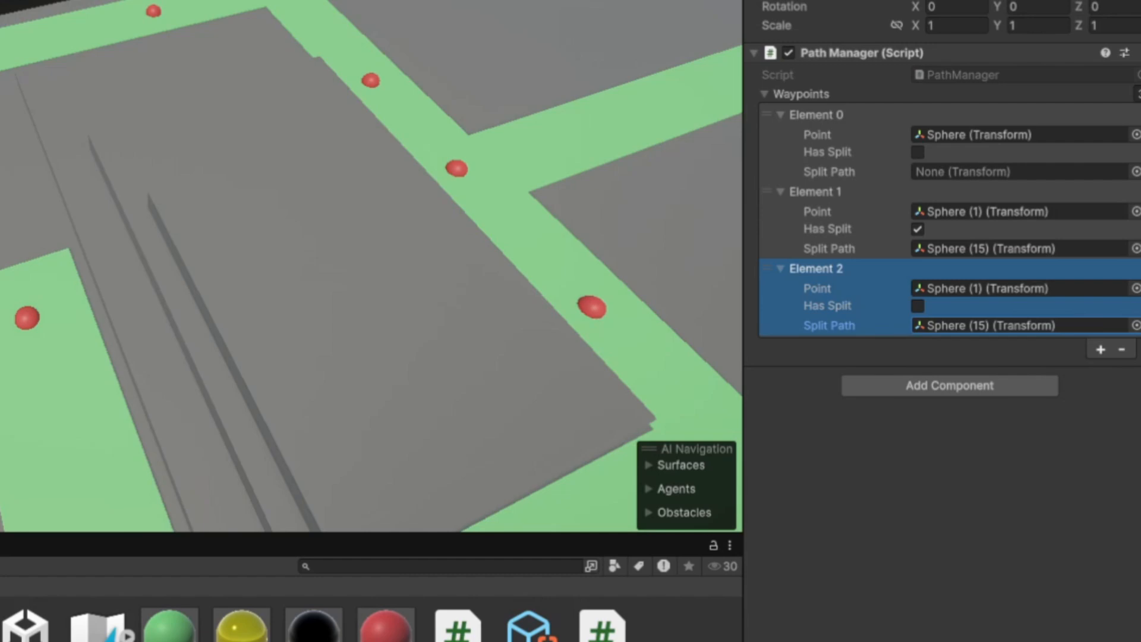
drag(0, 179, 994, 290)
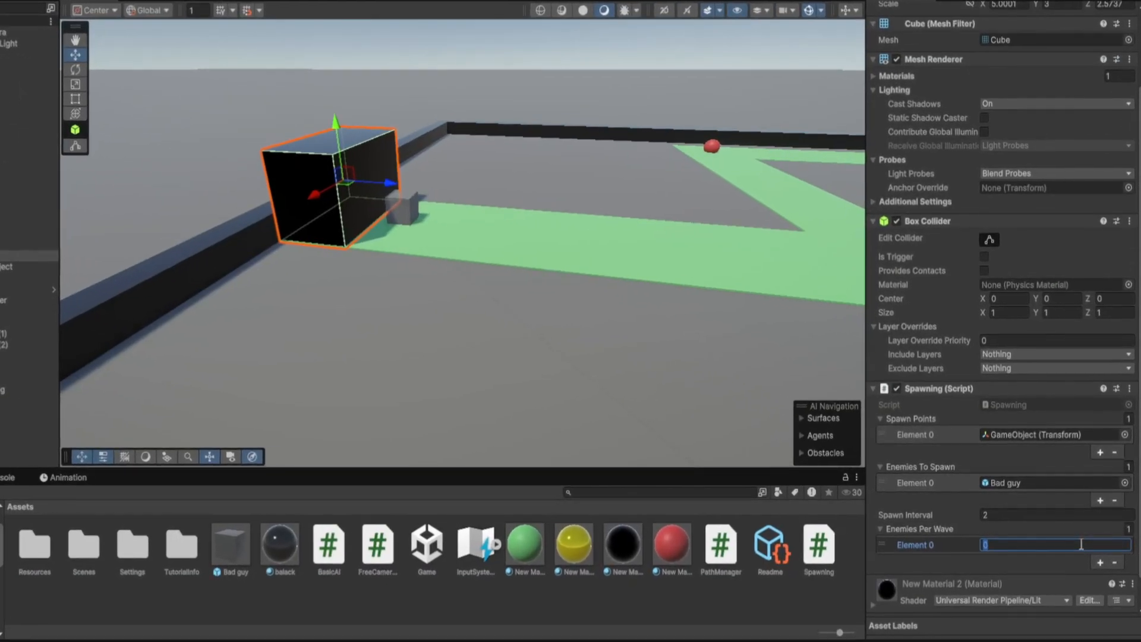
Step: Set the spawner's first enemies-per-wave entry to 15 and watch the enemies spawn in the running game
text(15)
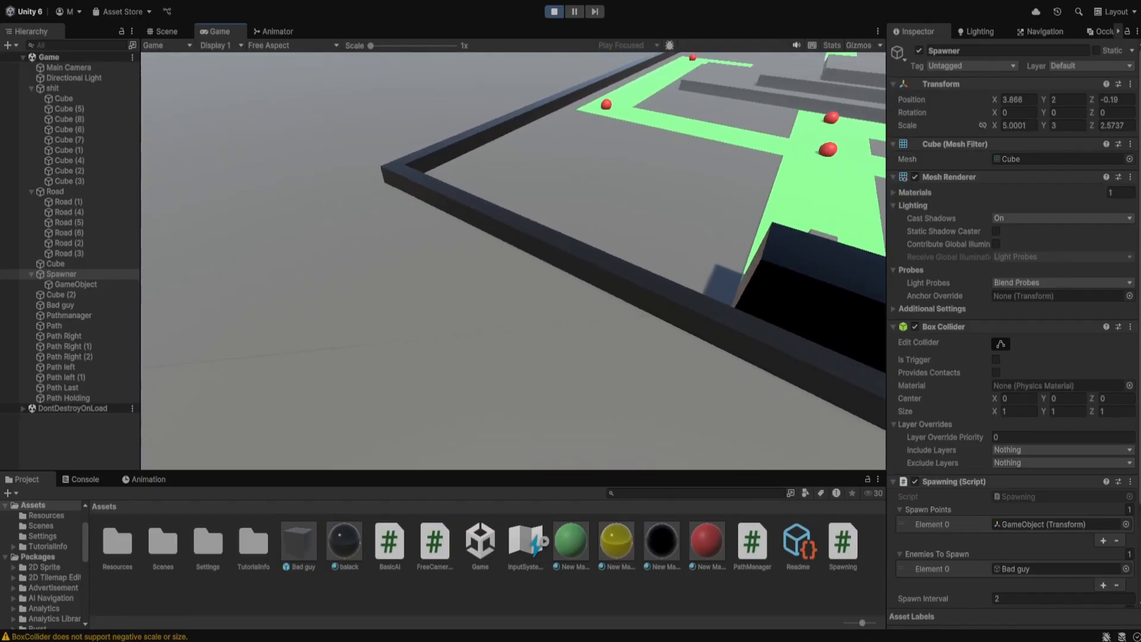
key(d)
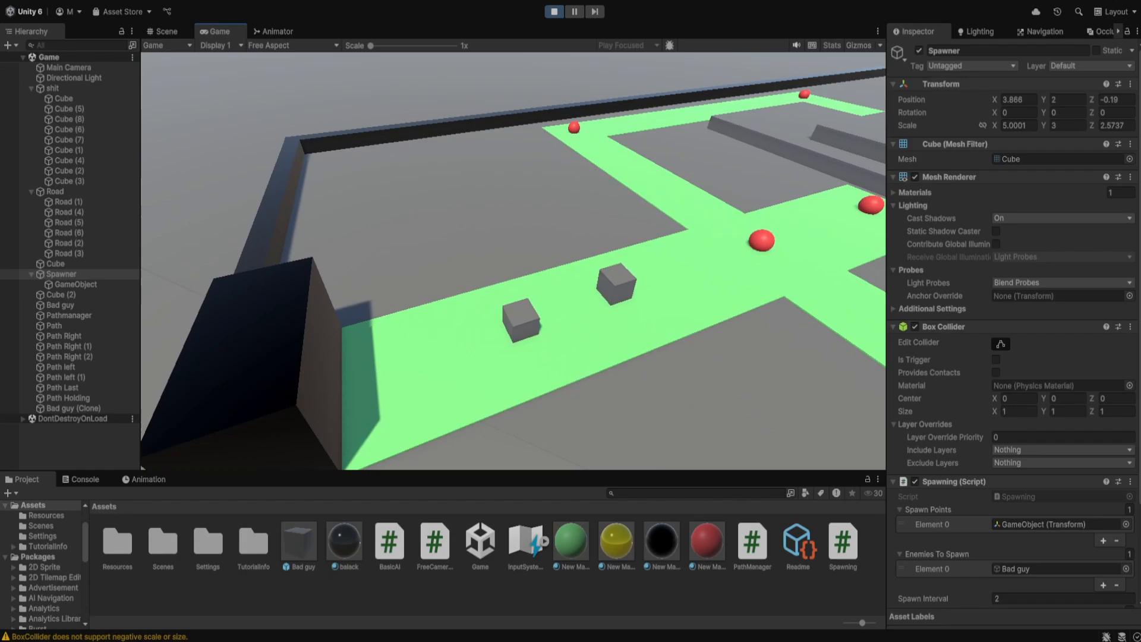
key(w)
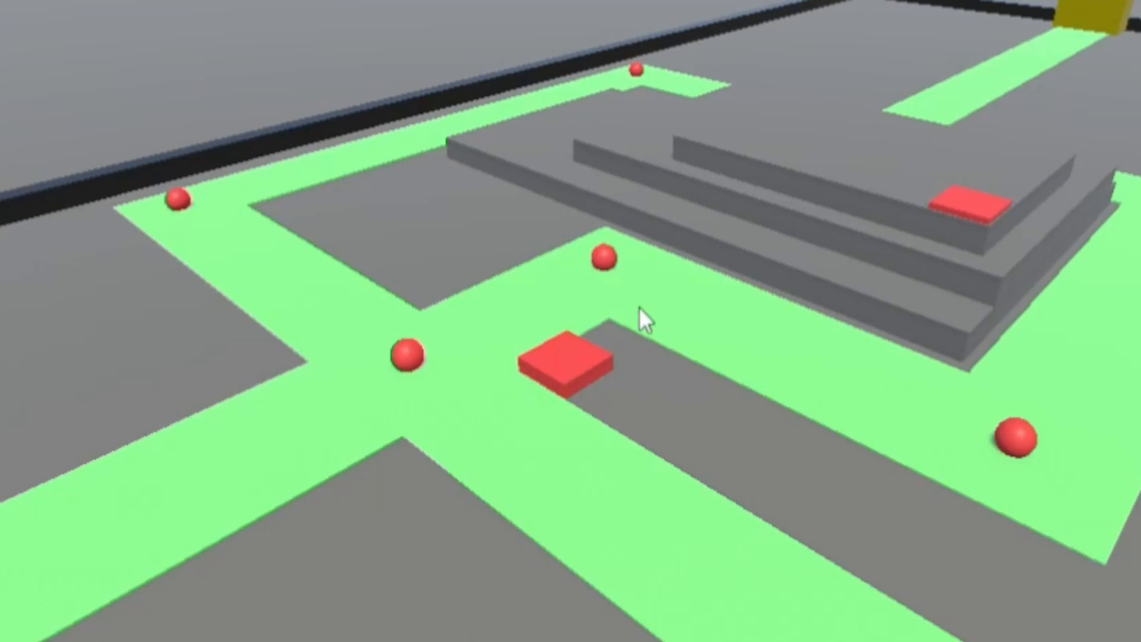
Step: Pick the red tower plot beside the road junction in the game view
click(559, 371)
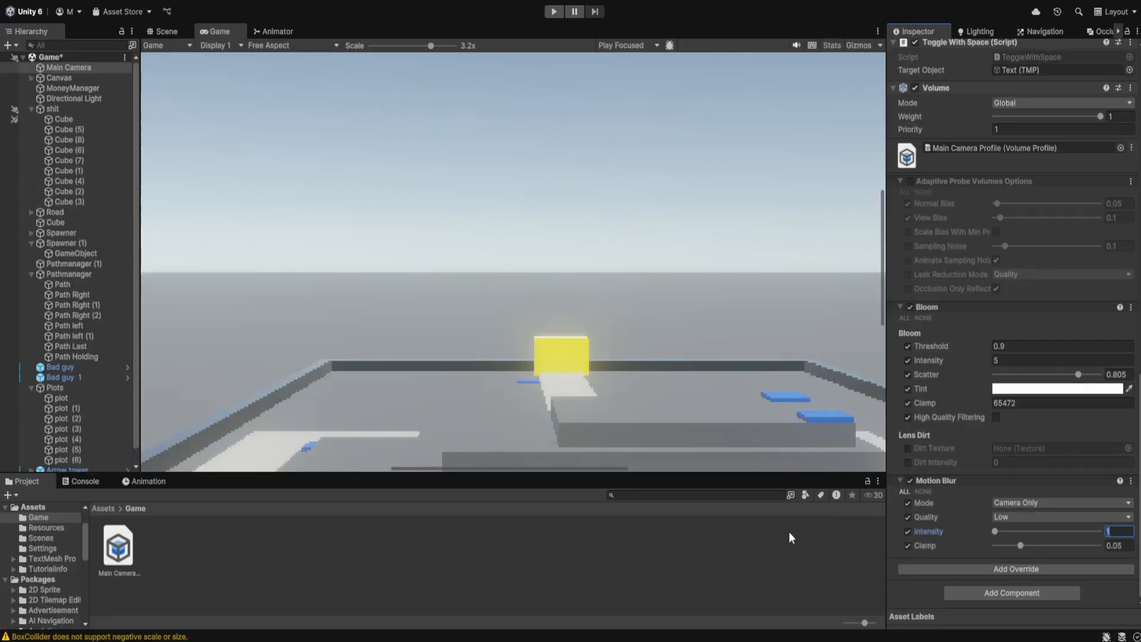
Step: Run the game and toggle the Arrow Tower build menu repeatedly while viewing the map from different angles
key(ctrl+p)
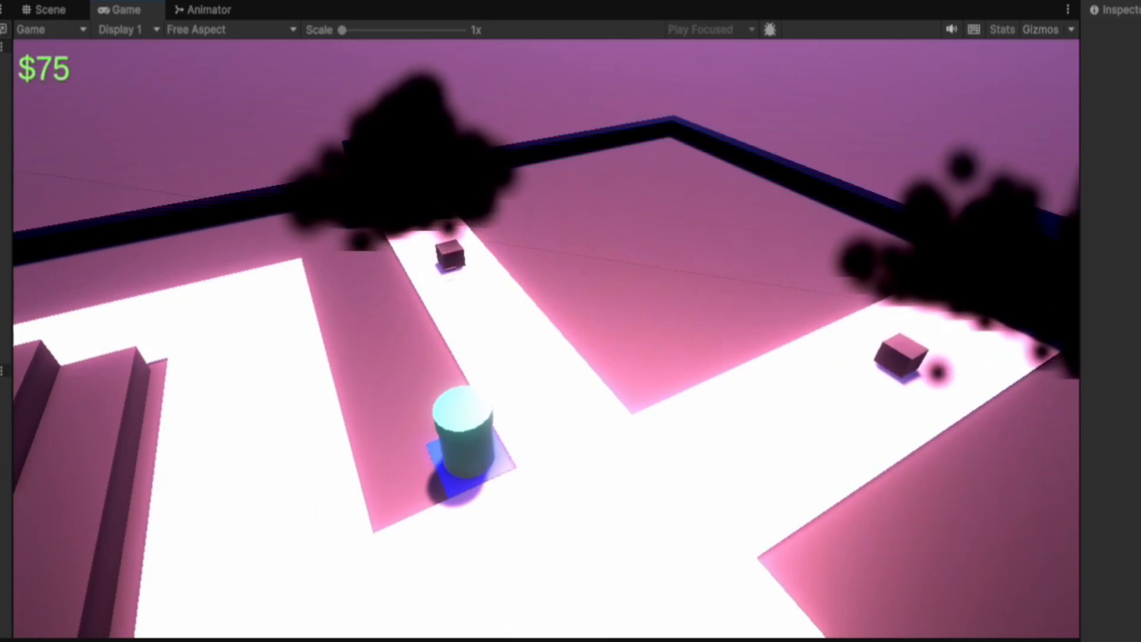
key(space)
key(space)
key(space)
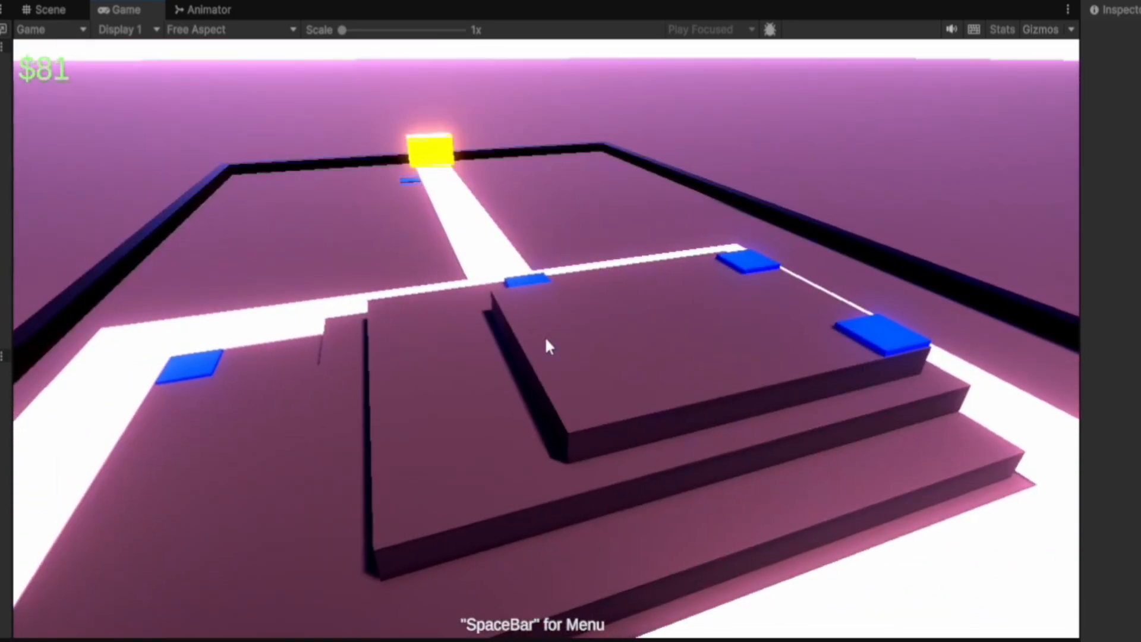
key(space)
key(space)
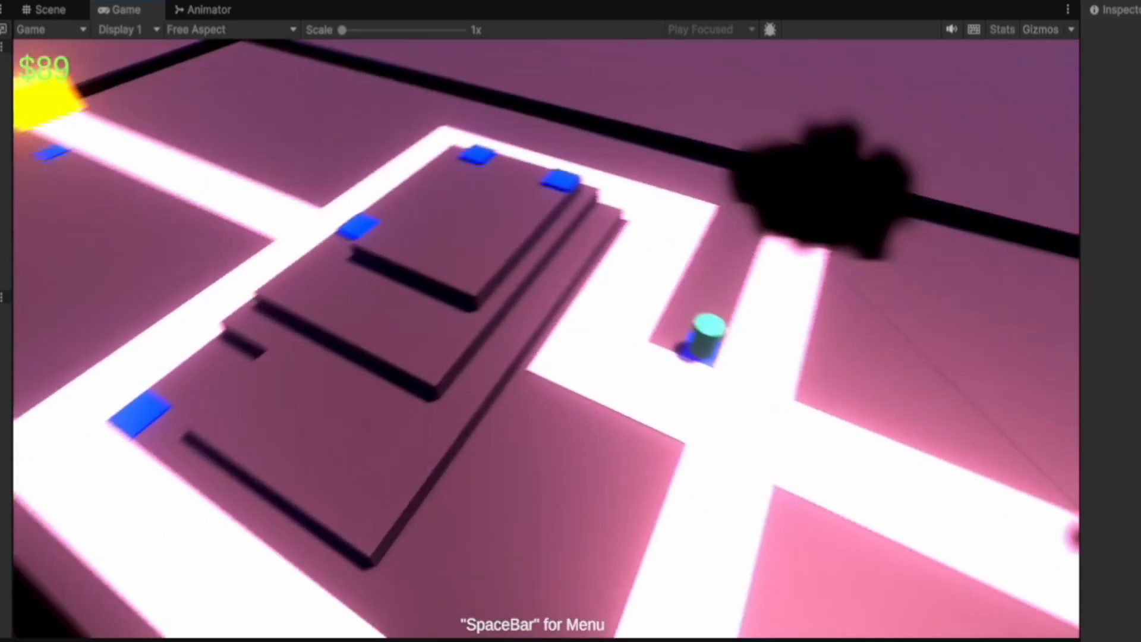
key(space)
key(space)
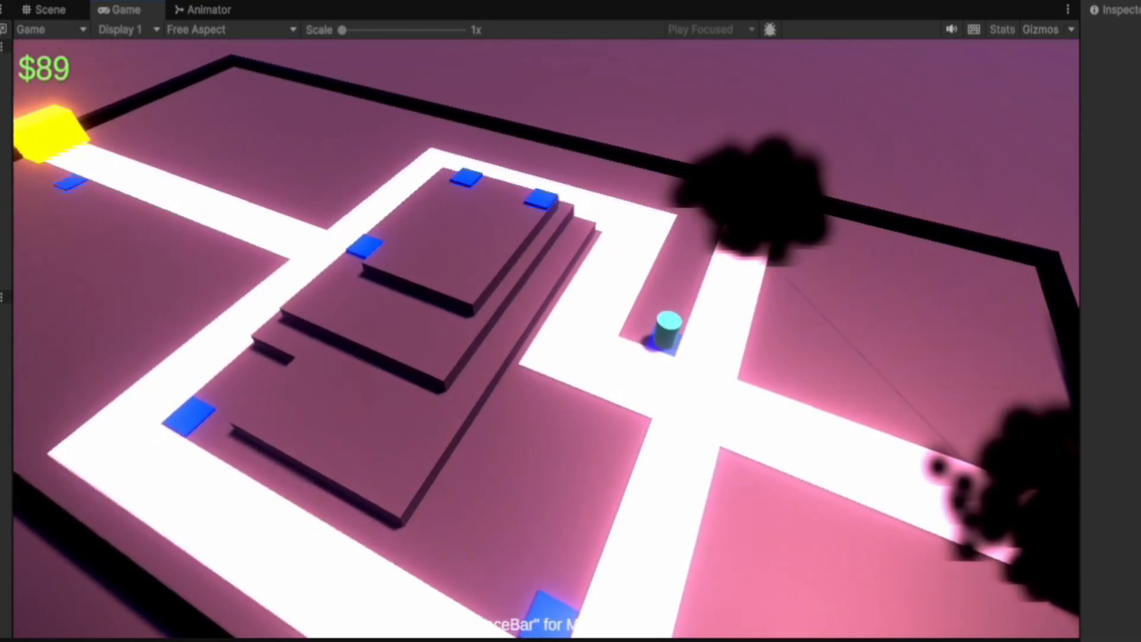
key(space)
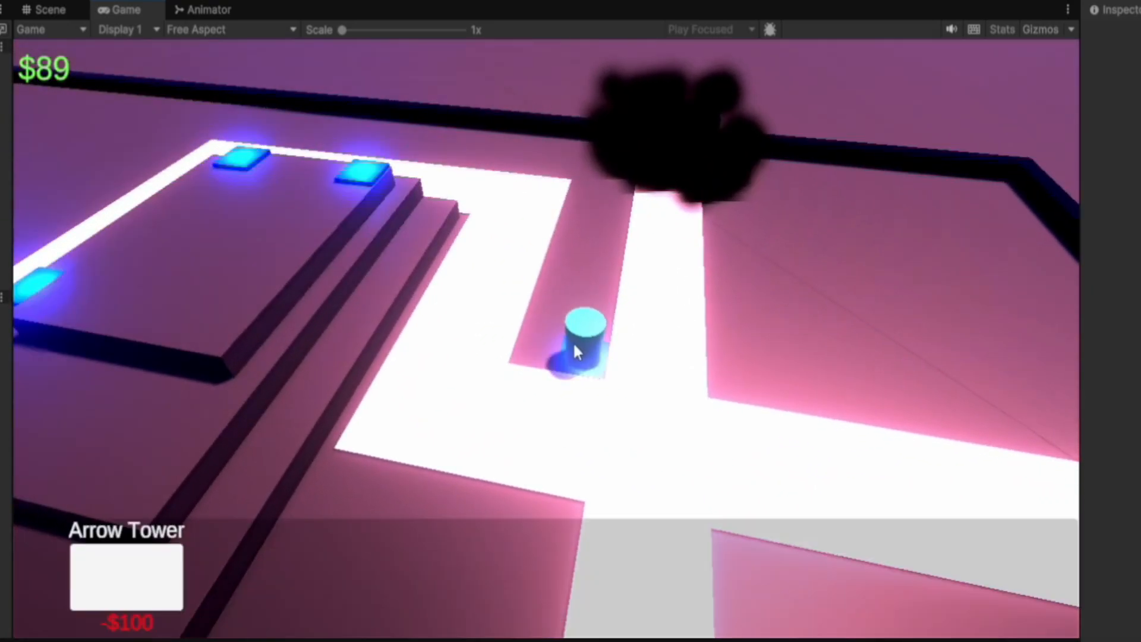
scroll(585, 368, down, 5)
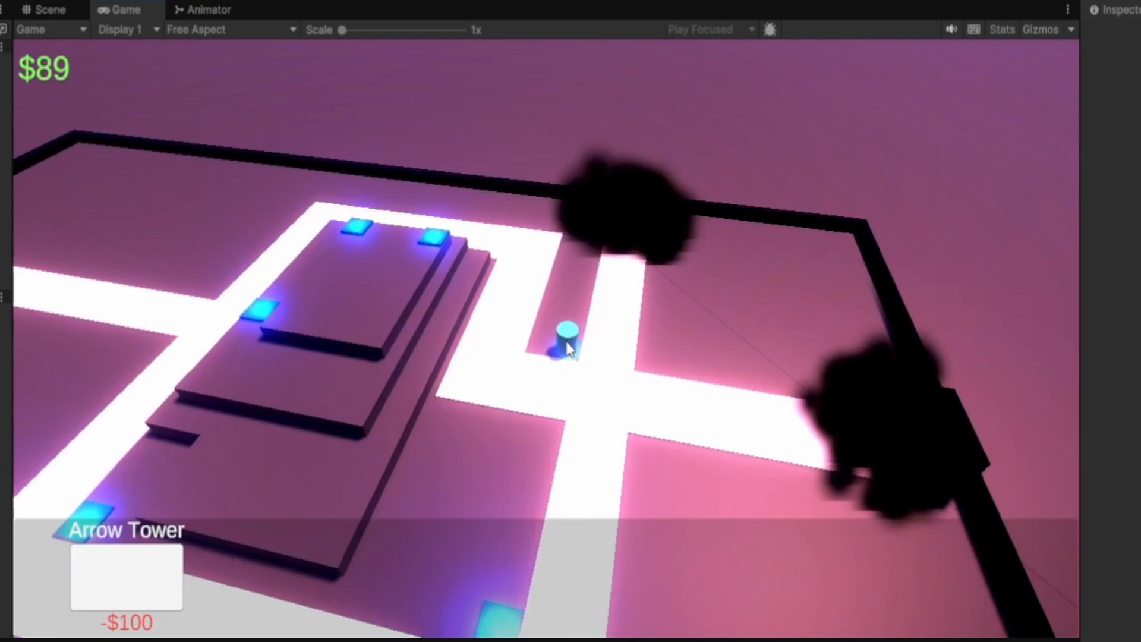
key(space)
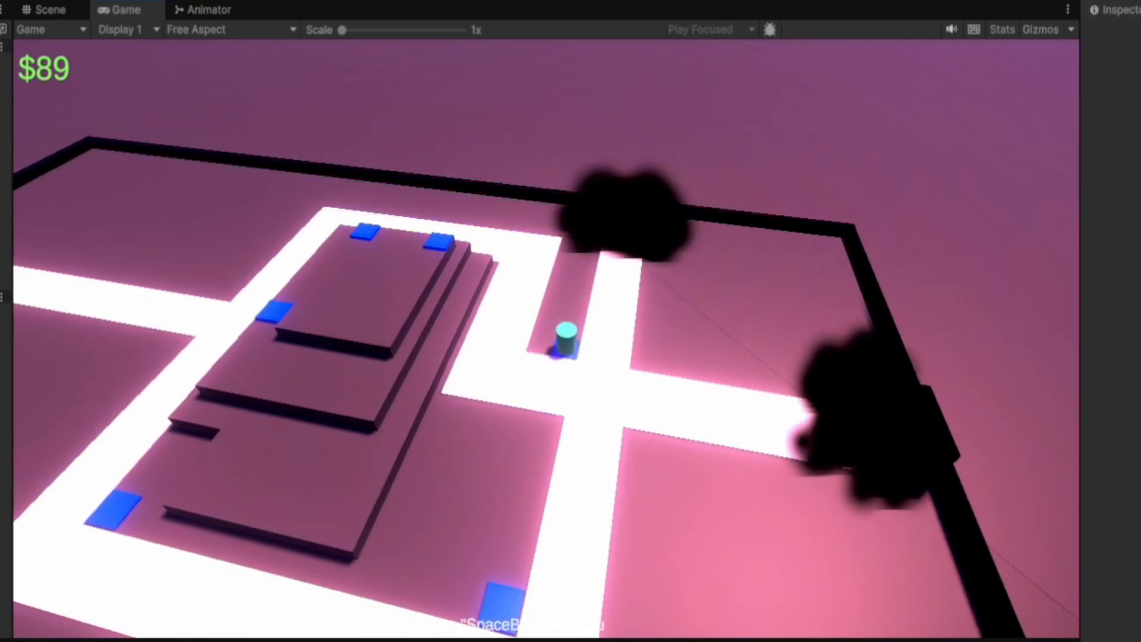
key(space)
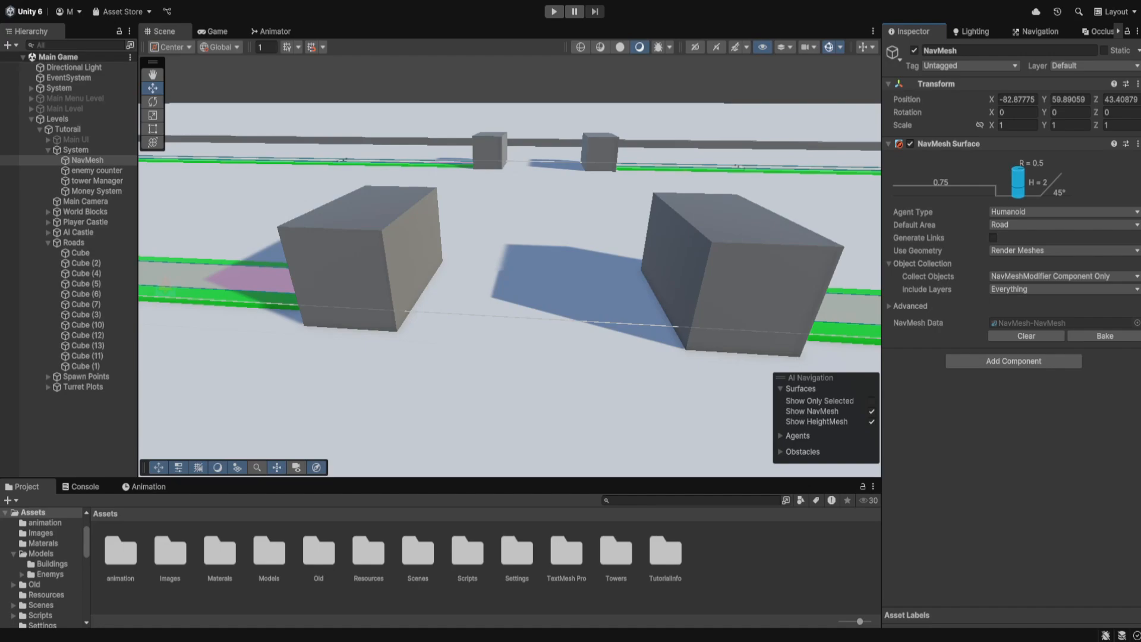
Step: Open the project's Scripts folder and the first subfolder inside it
click(579, 594)
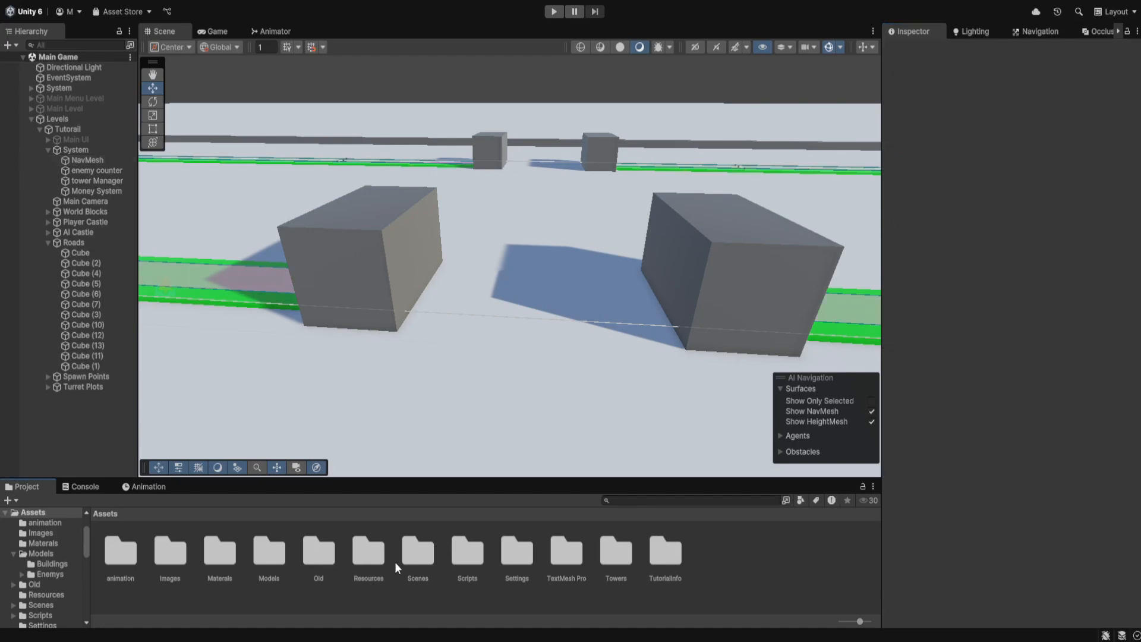
click(458, 554)
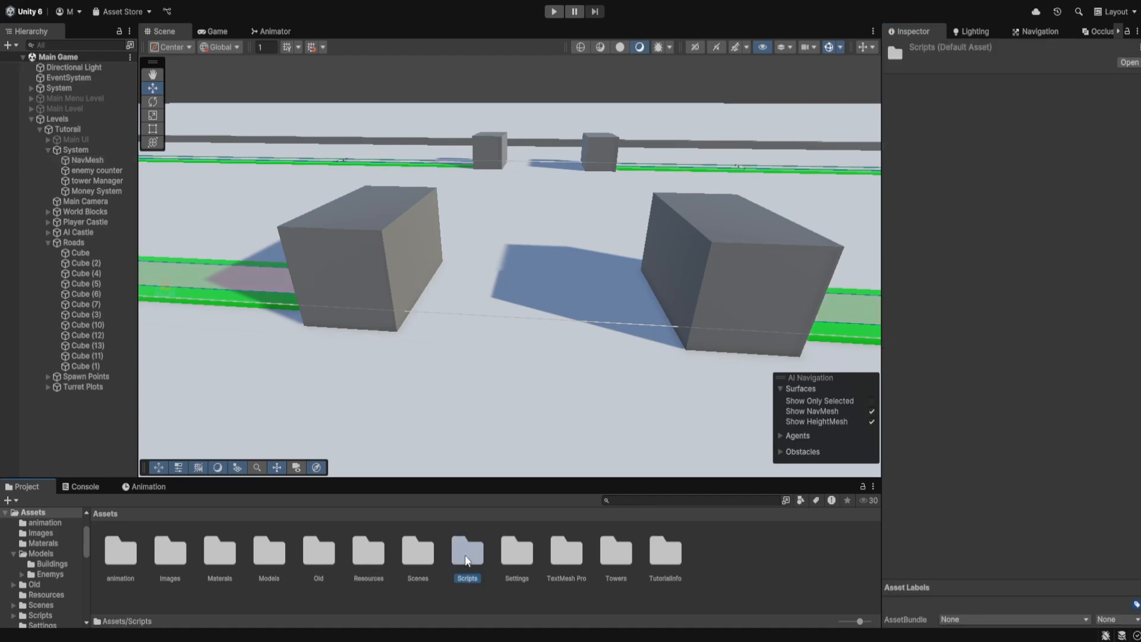
double_click(467, 559)
double_click(120, 563)
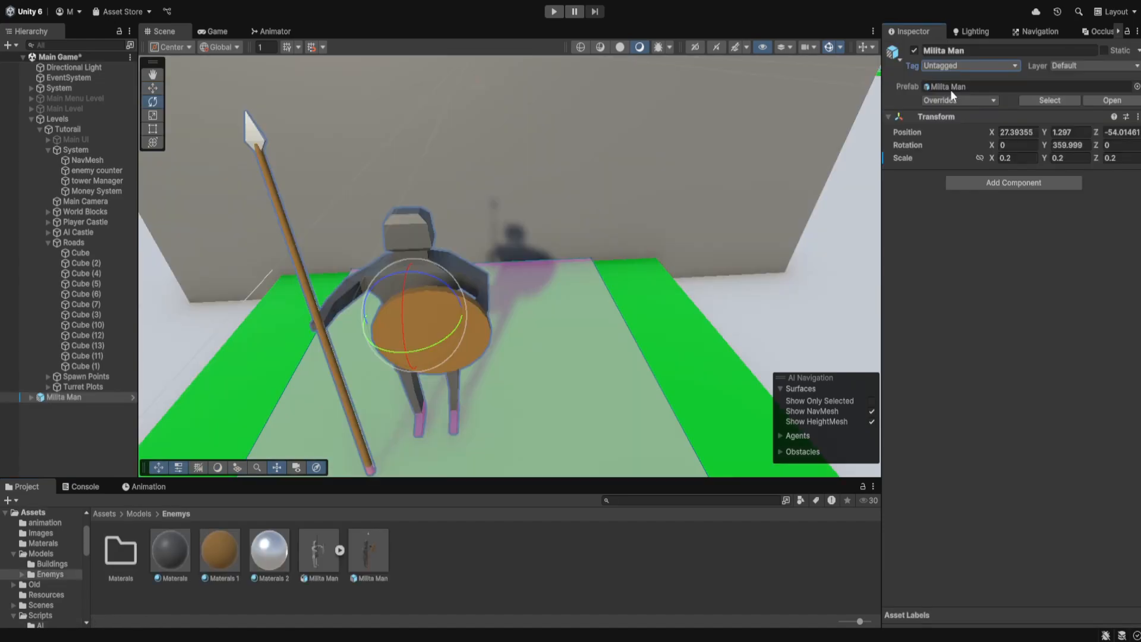
Step: Tag the Milita Man object as Enemy and reposition it on the road beside the wall
click(965, 180)
alt+drag(610, 241, 874, 261)
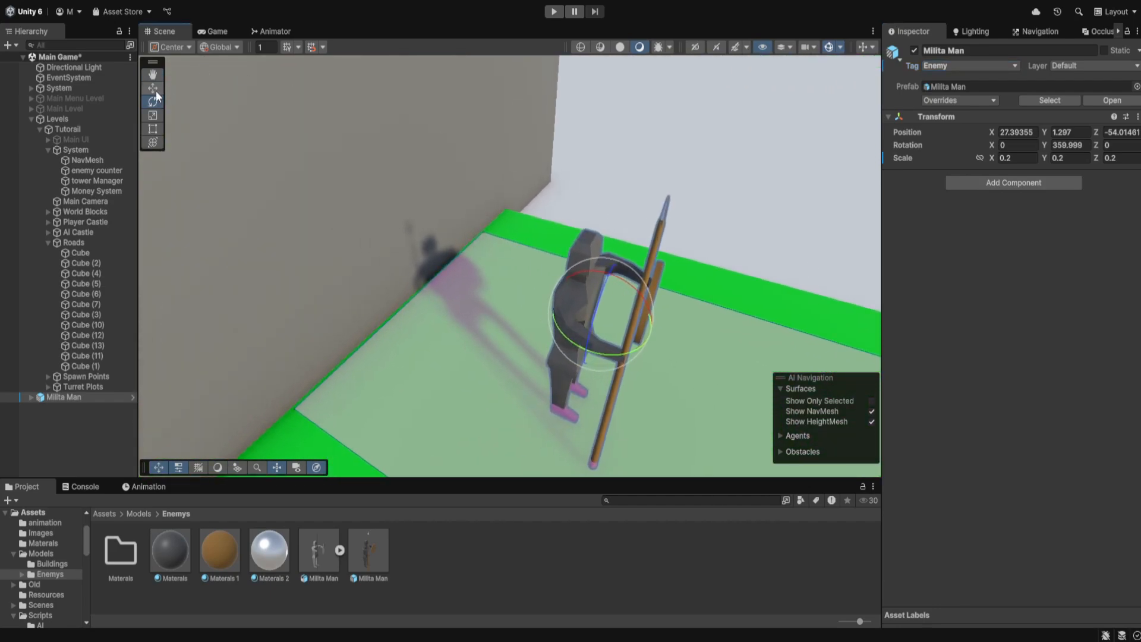
drag(603, 323, 444, 244)
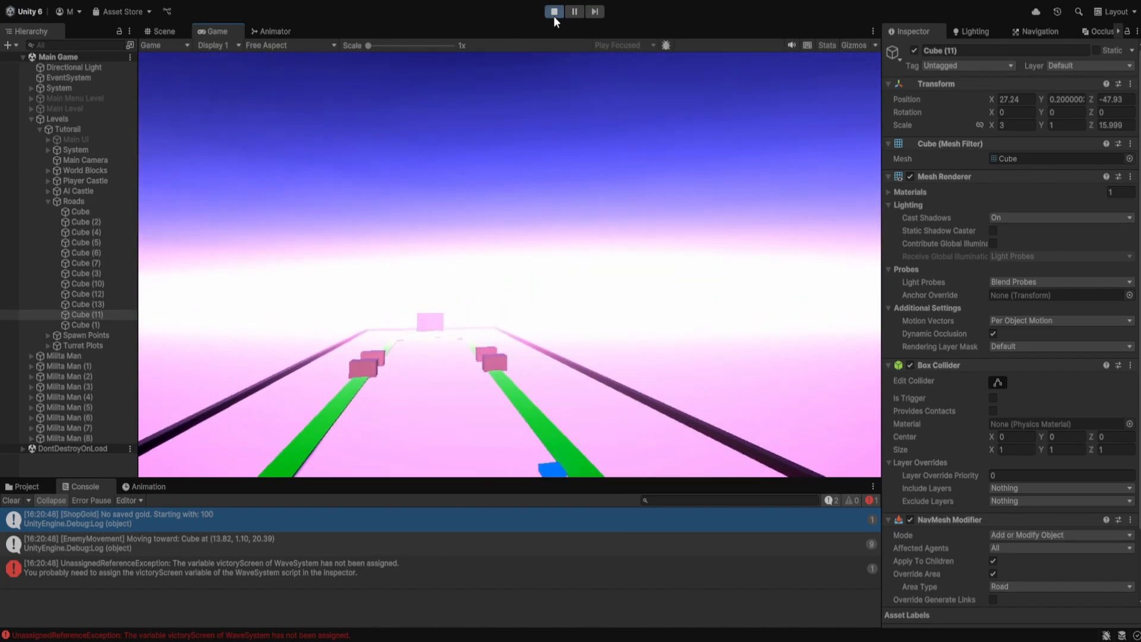
Step: Stop the running game and return to editing the scene
click(554, 12)
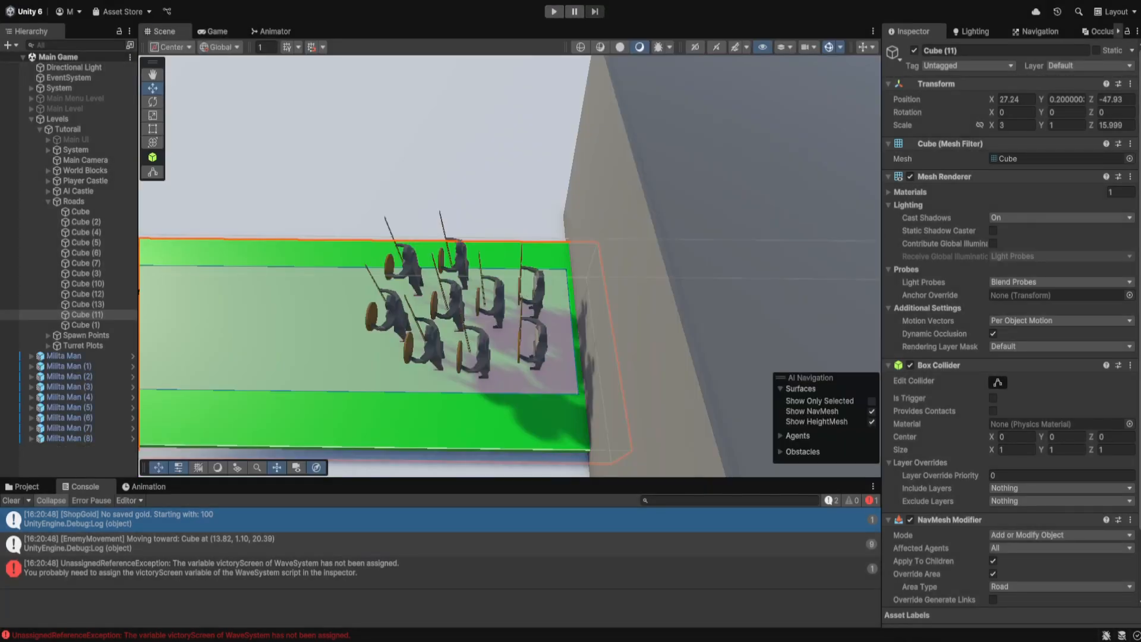